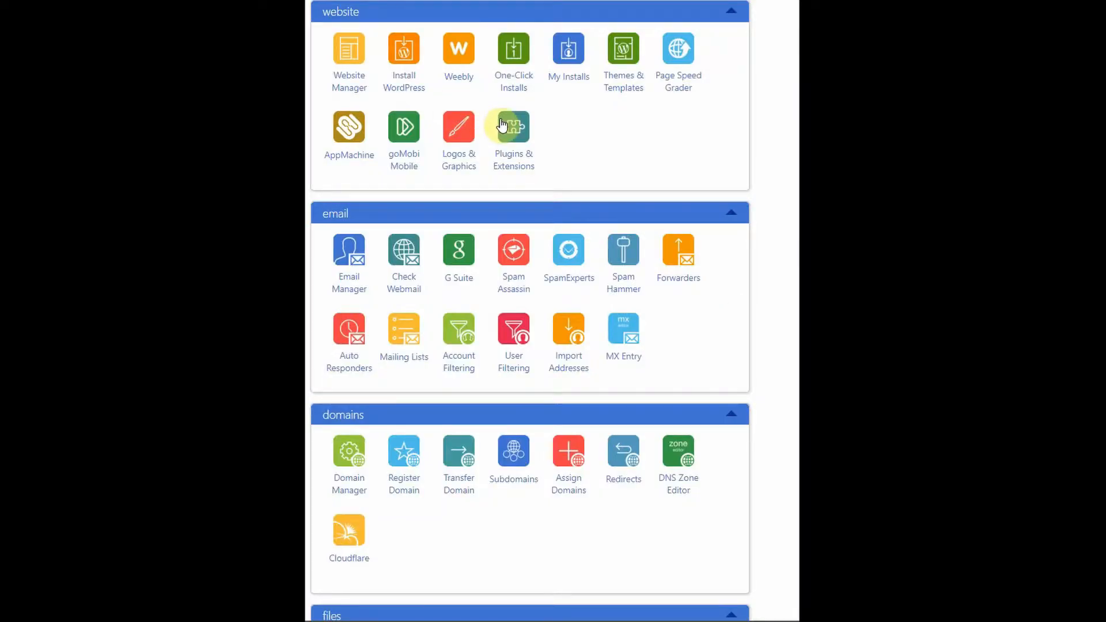
- Browse the hosting control panel's tool sections from website and email through to preferences
scroll(535, 129, down, 5)
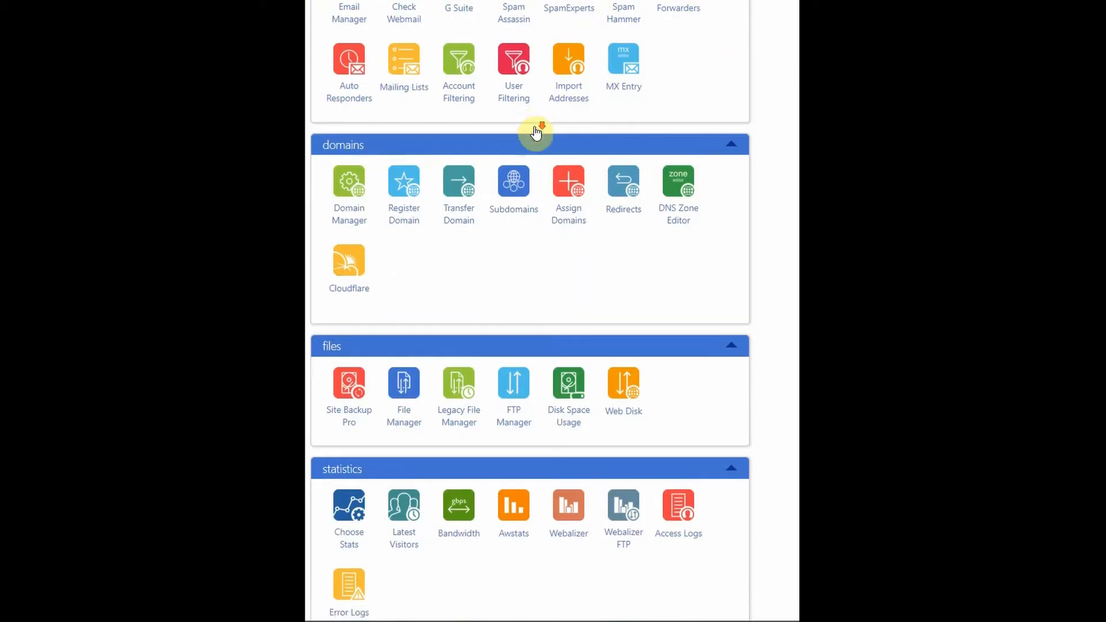
scroll(536, 131, down, 14)
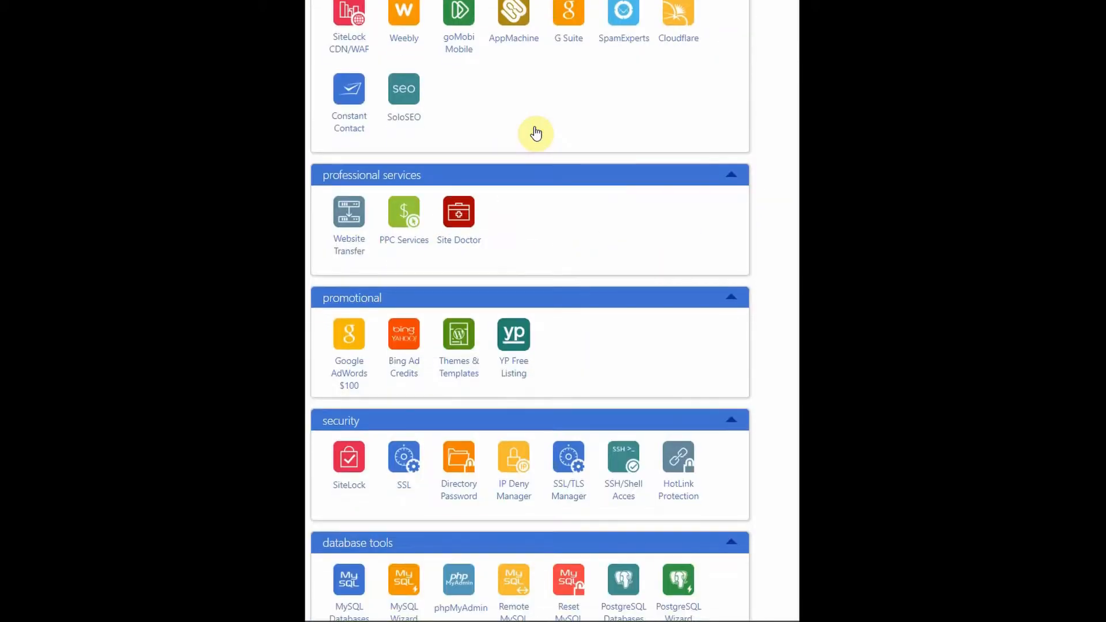
scroll(535, 134, down, 7)
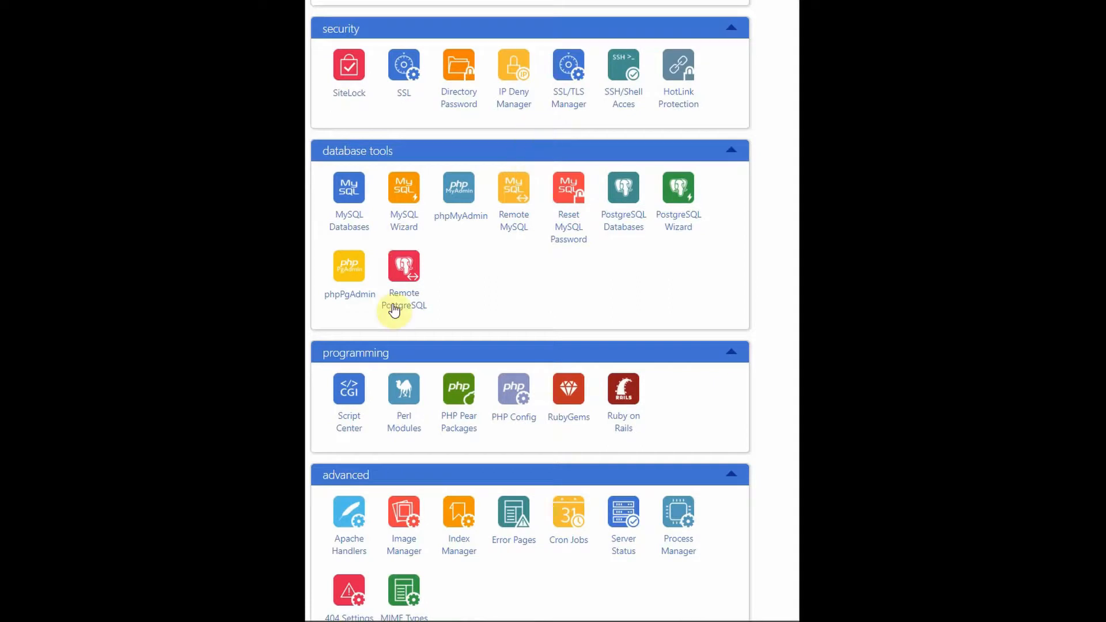
scroll(489, 357, down, 8)
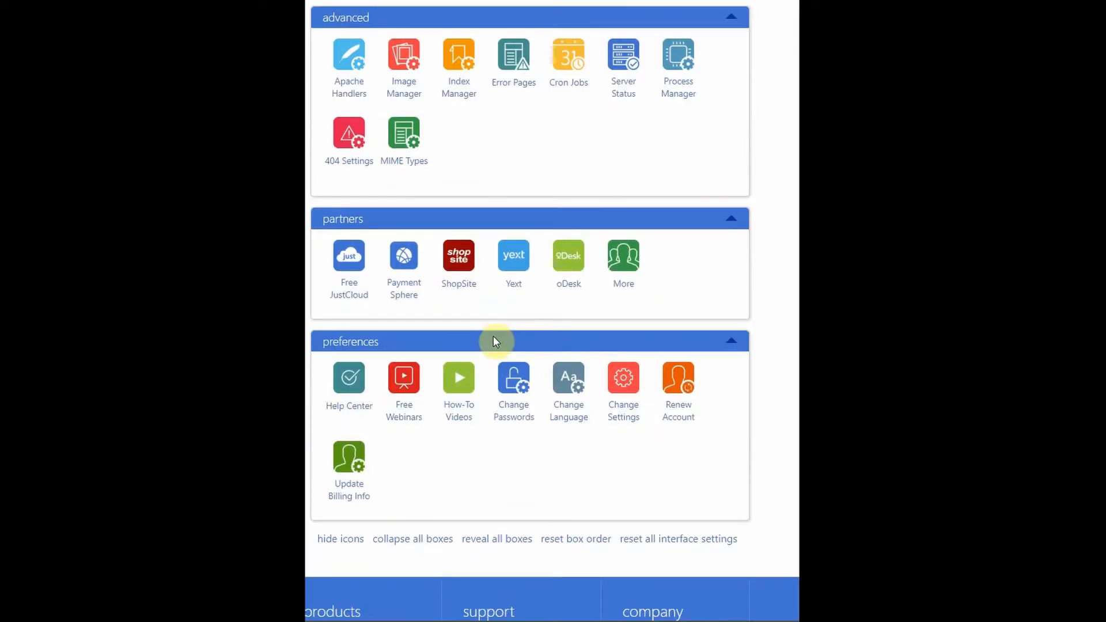
scroll(494, 340, down, 3)
scroll(496, 340, up, 1)
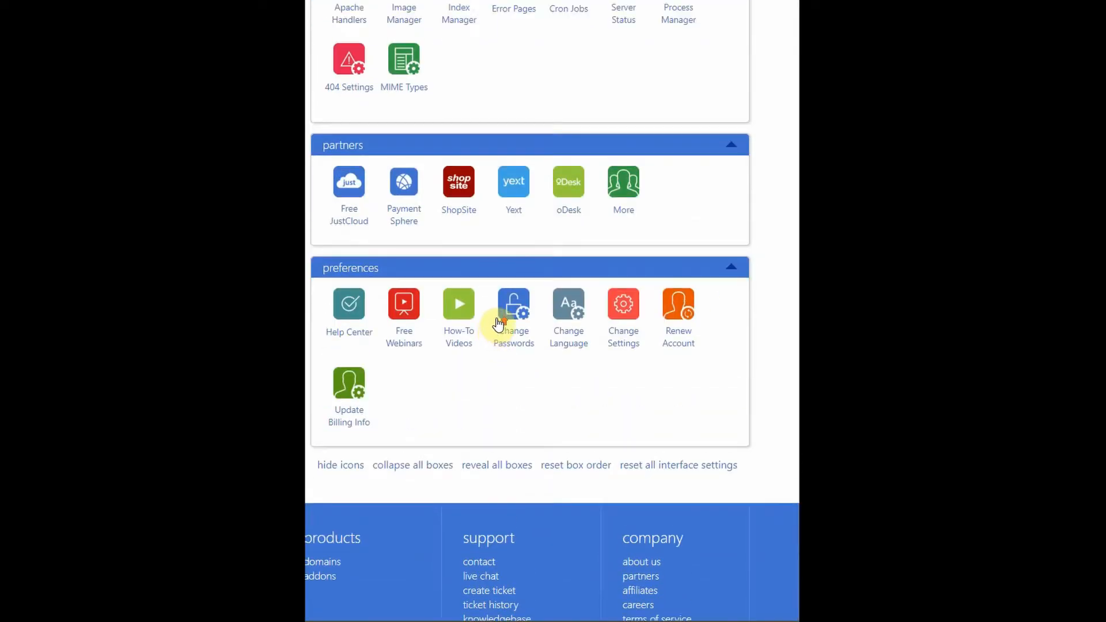
scroll(498, 324, up, 6)
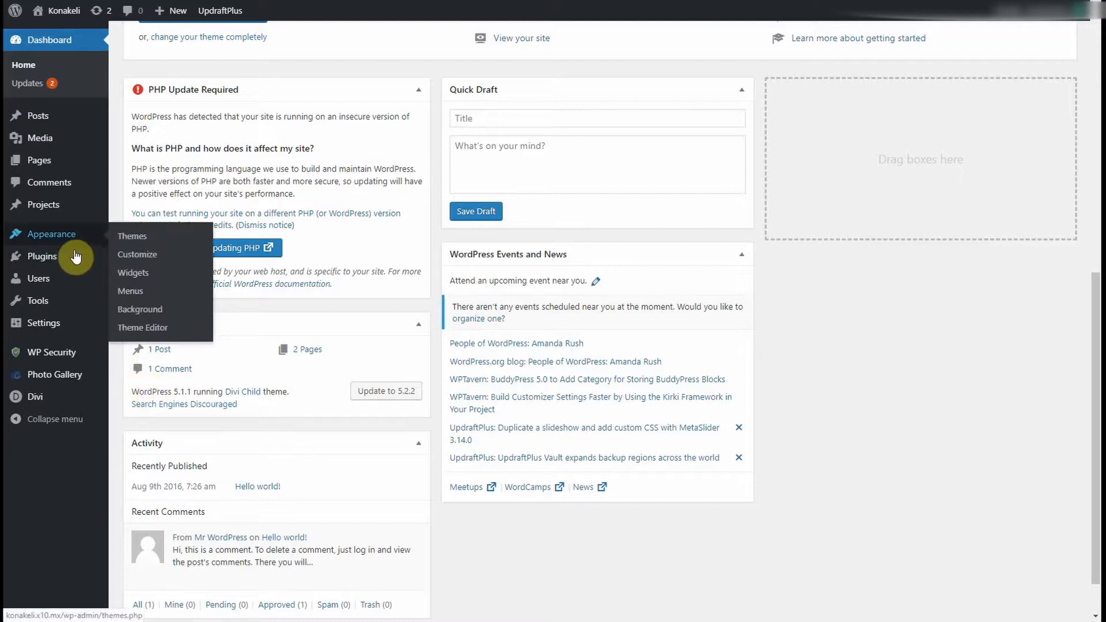
- Search the WordPress plugin directory for "display php version" and install and activate the Display PHP Version plugin
mouse_move(54, 260)
click(128, 279)
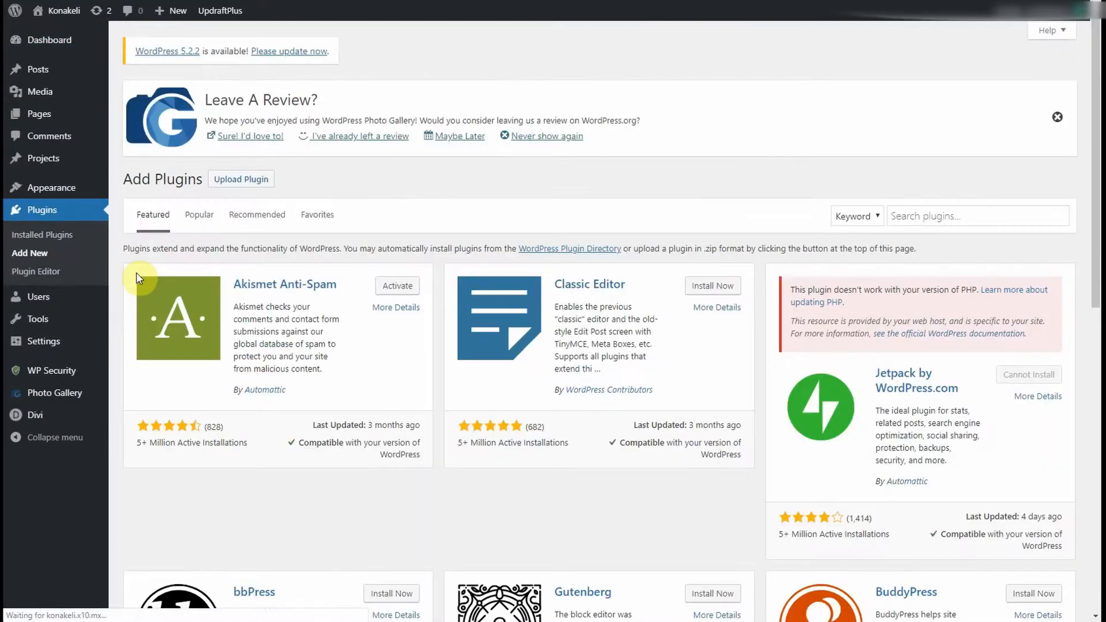
click(931, 211)
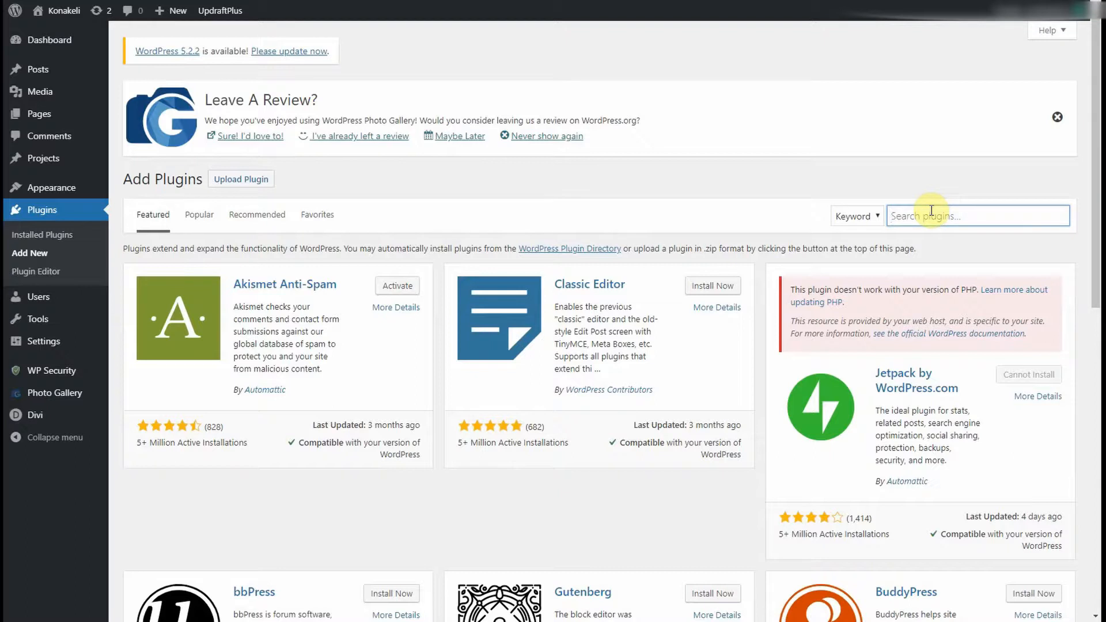
text(display php version)
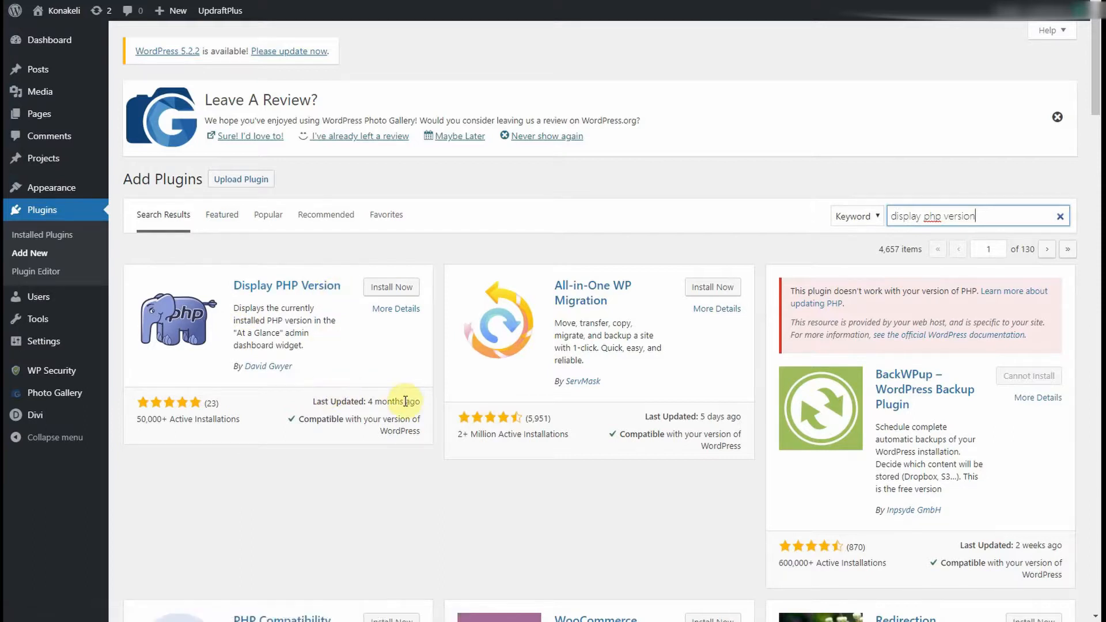
click(395, 288)
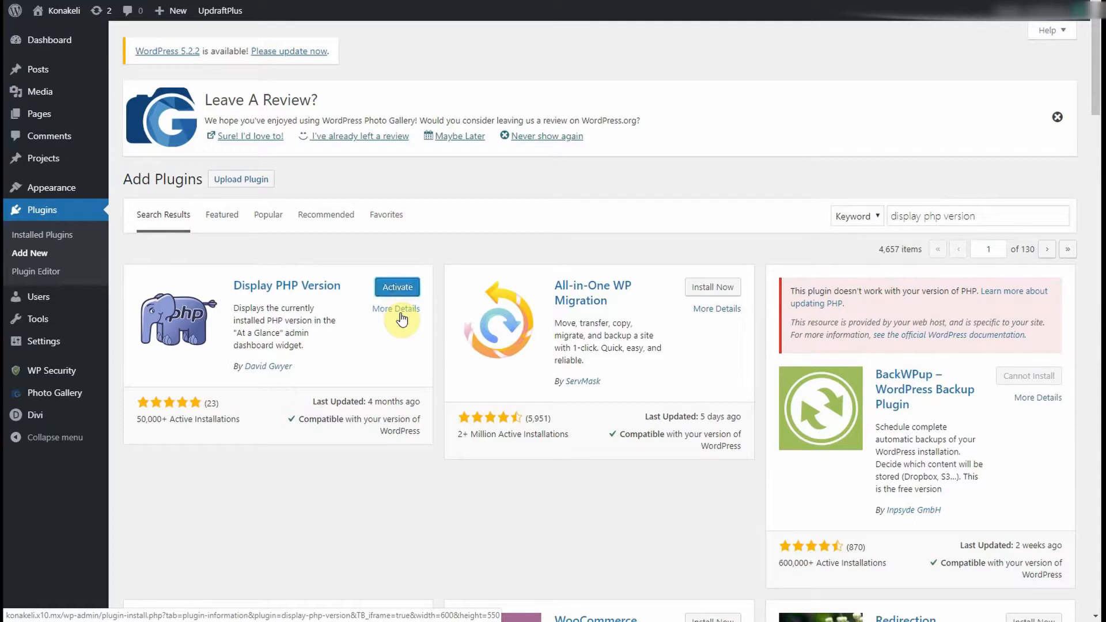
click(396, 287)
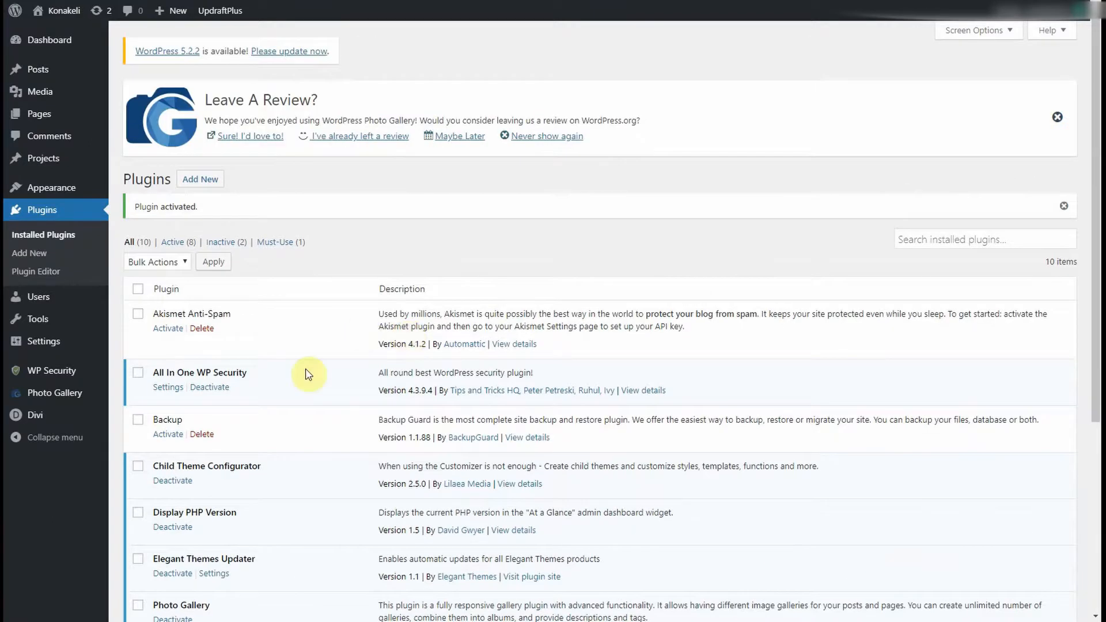
- Find Display PHP Version among the installed plugins and check the running PHP version in the dashboard's At a Glance widget
scroll(299, 386, down, 3)
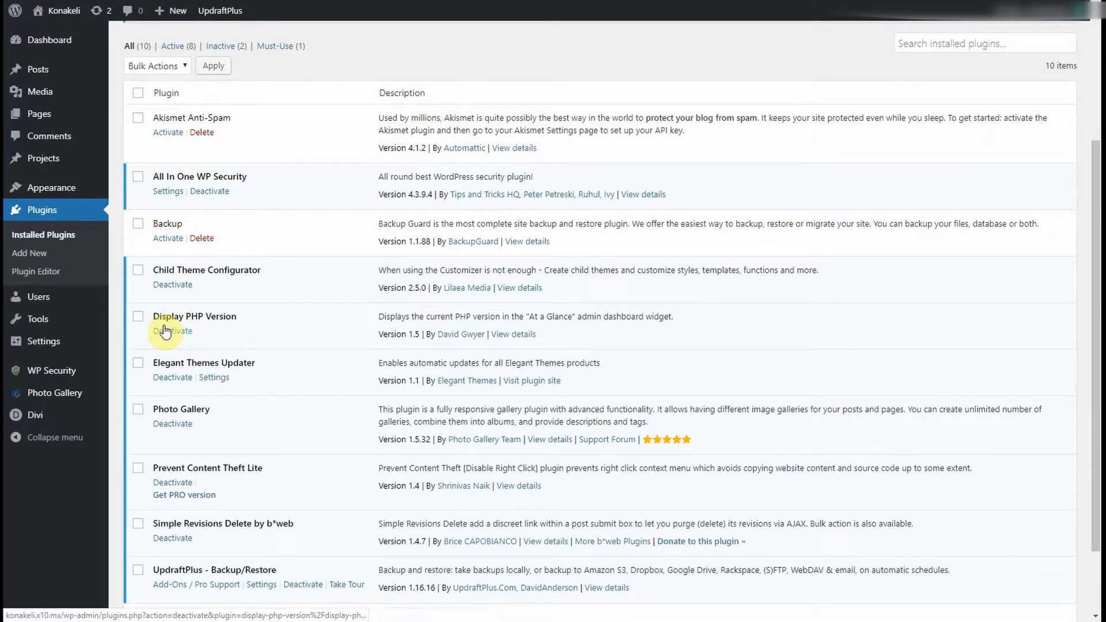
mouse_move(92, 40)
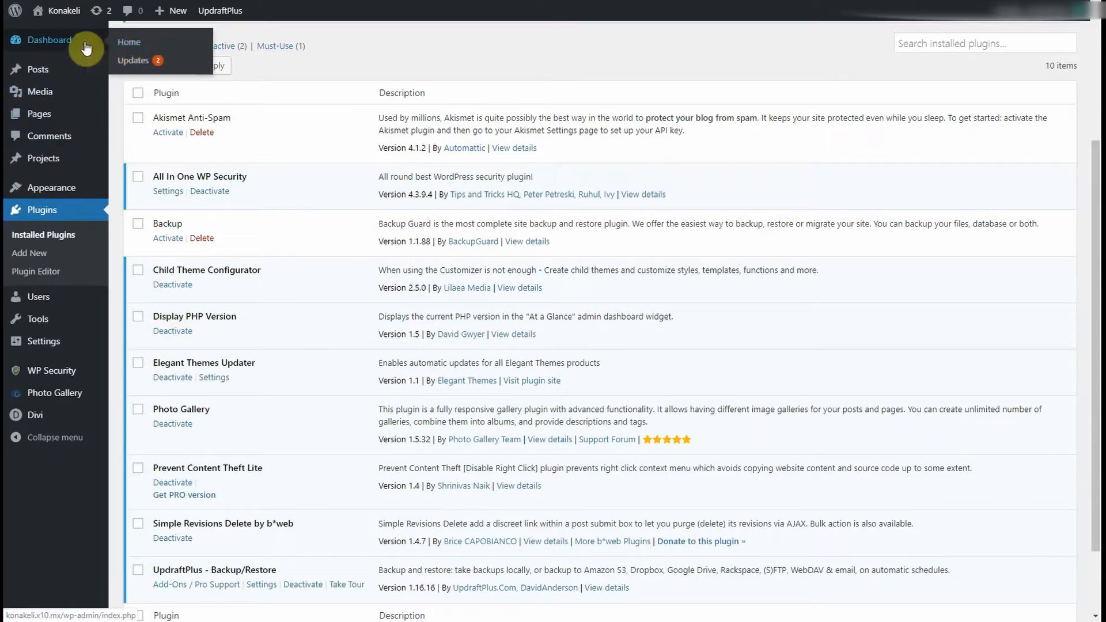
click(139, 45)
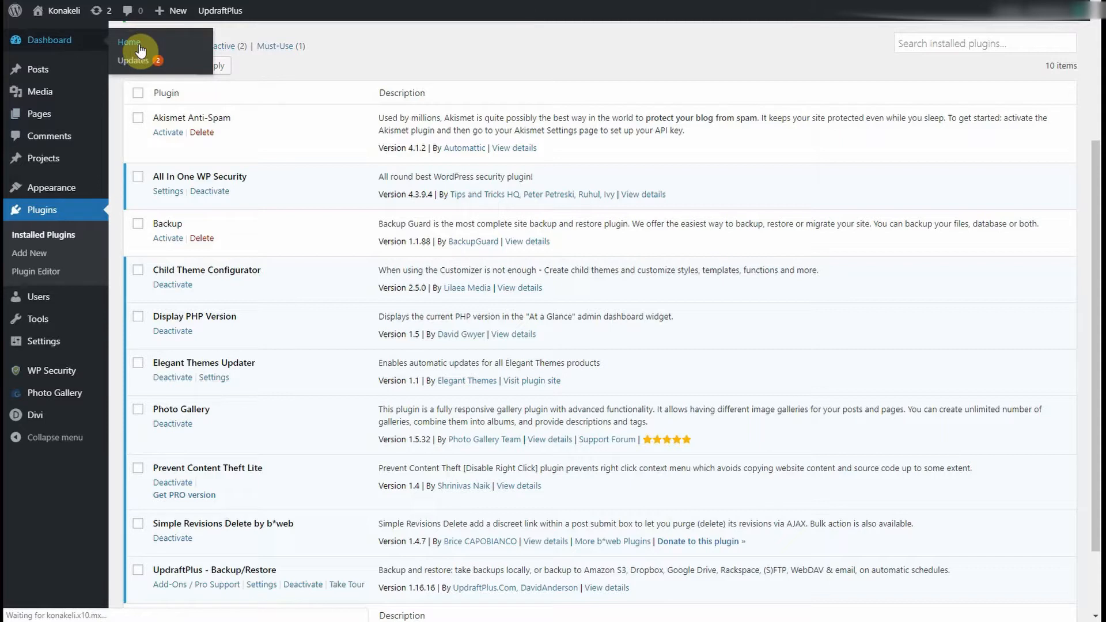
scroll(323, 322, down, 5)
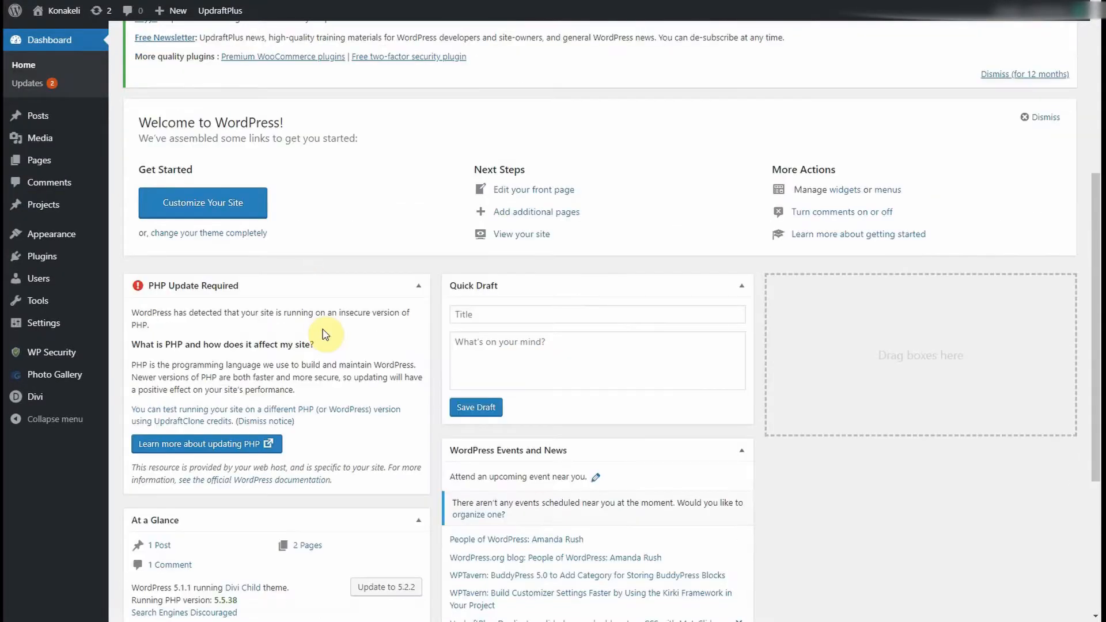
scroll(324, 334, down, 5)
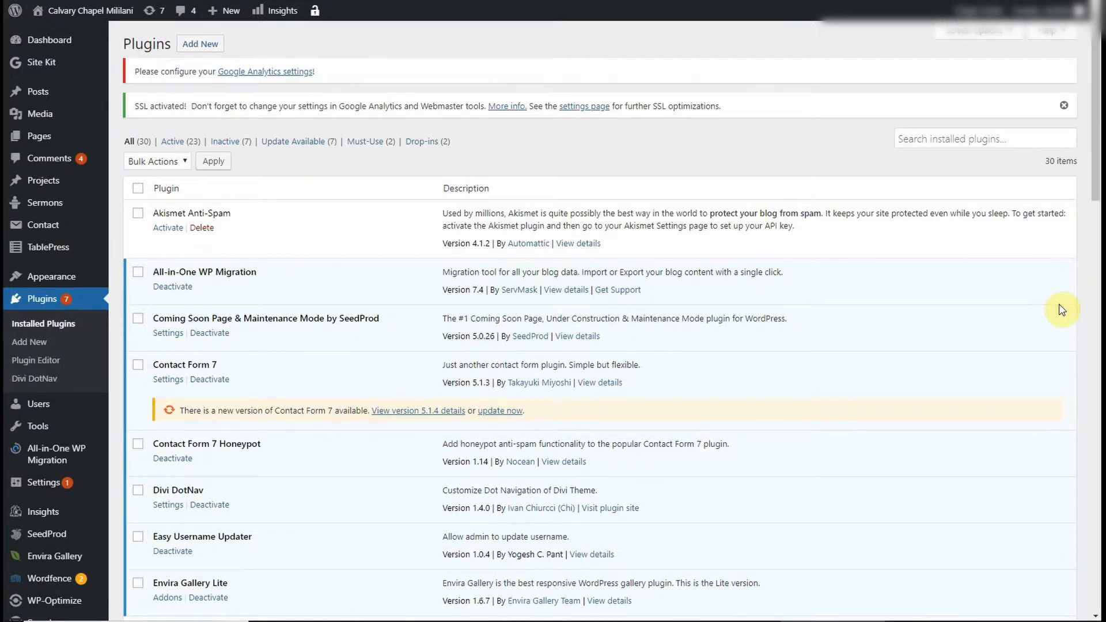
- Review the Calvary Chapel Mililani site's installed plugins and their update notices, down to WPS Hide Login
scroll(1060, 308, down, 10)
scroll(1030, 358, down, 10)
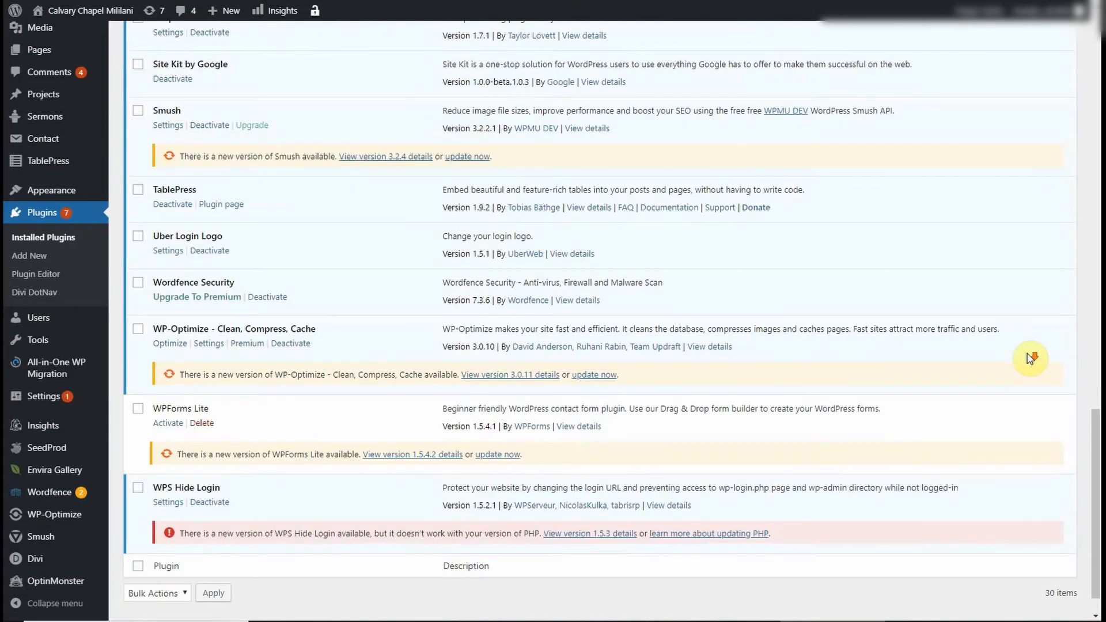
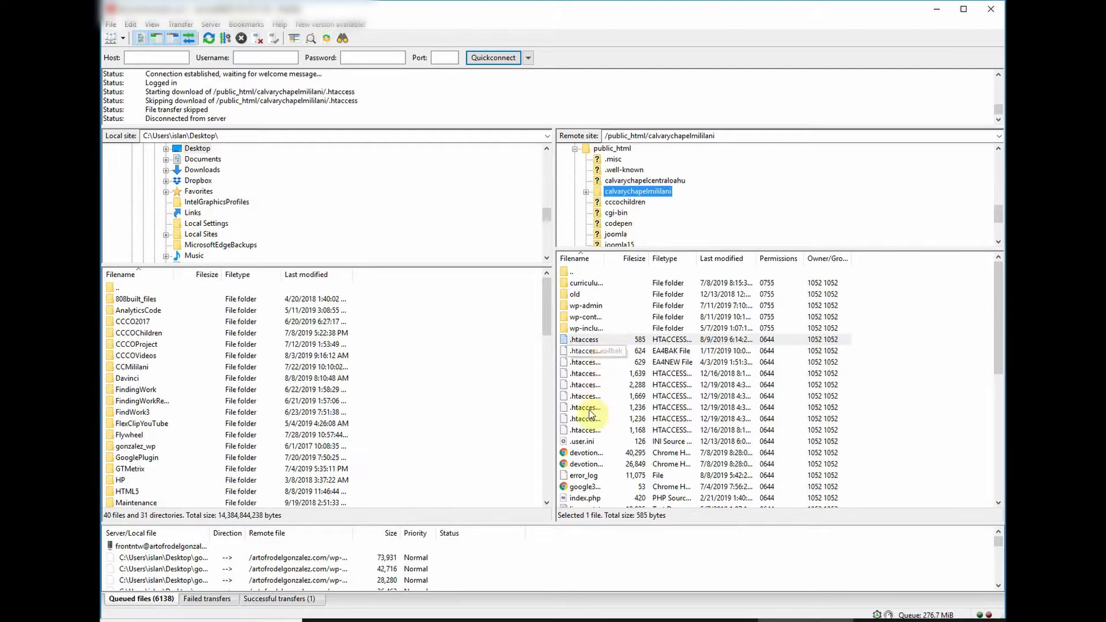
- In FileZilla, download .htaccess from the remote folder /public_html/calvarychapelmililani to the local Desktop
click(583, 340)
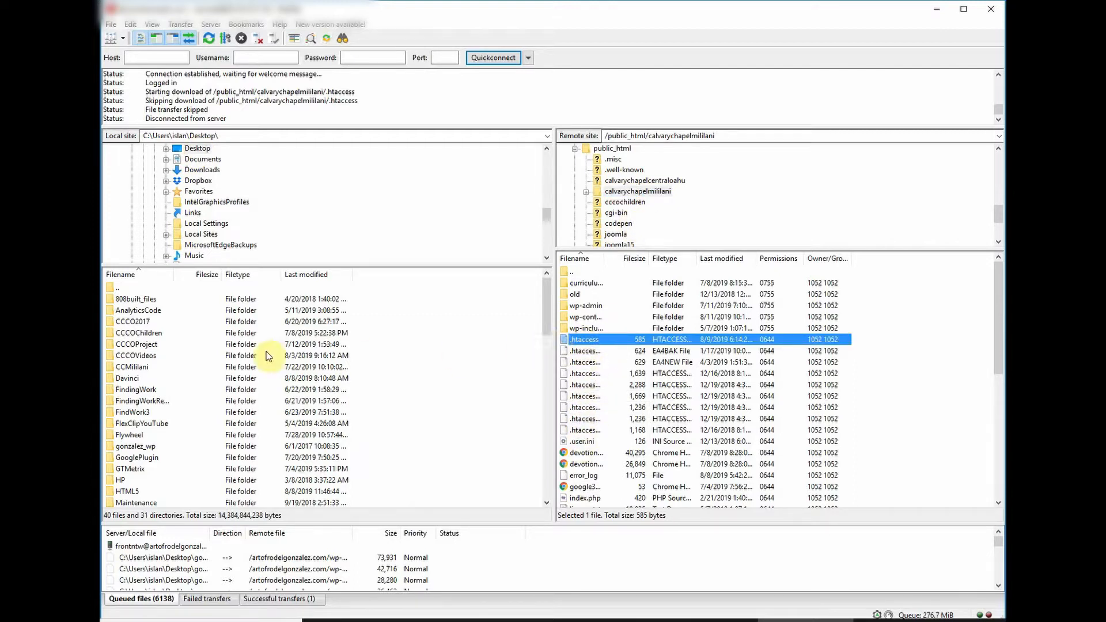
right_click(590, 340)
click(613, 347)
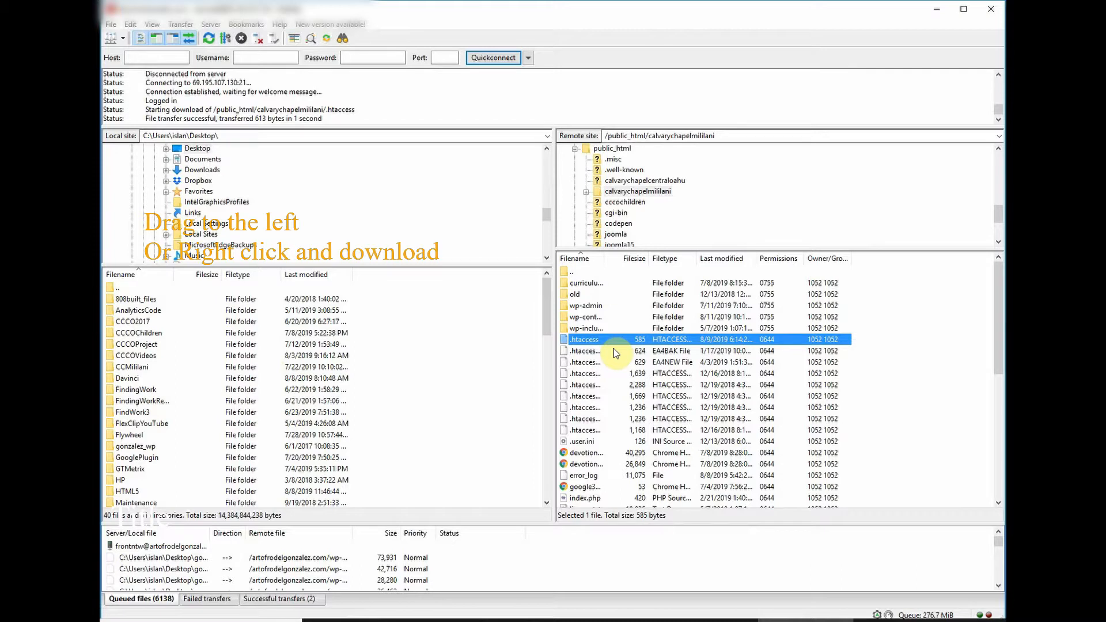
drag(614, 347, 395, 394)
scroll(395, 394, down, 3)
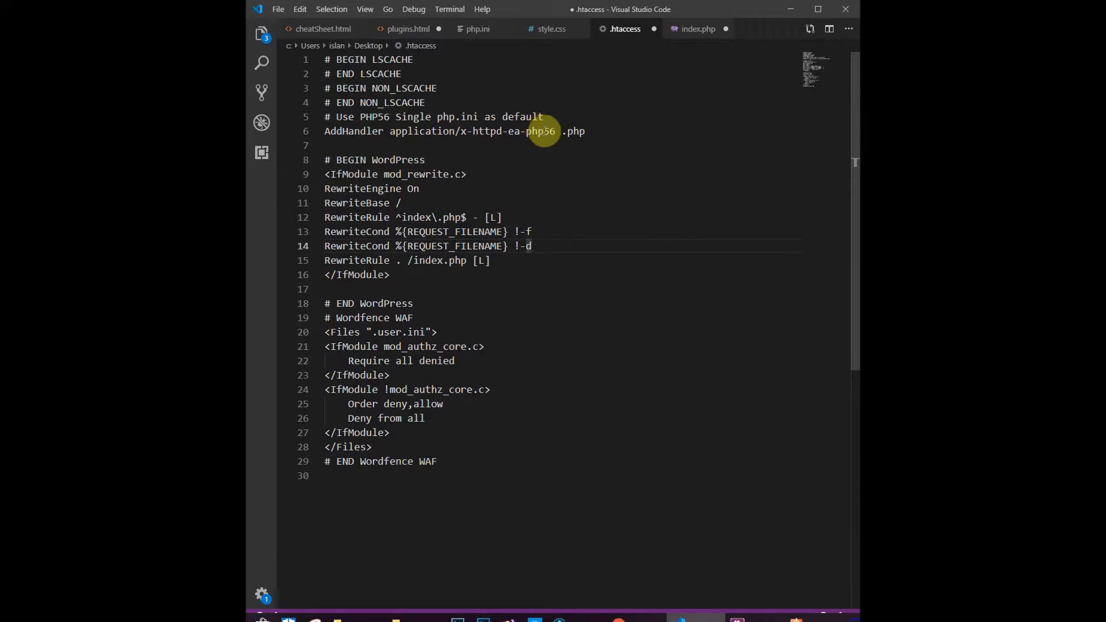
- In Visual Studio Code, change the PHP handler on line 6 of .htaccess to application/x-httpd-ea-php73
click(544, 131)
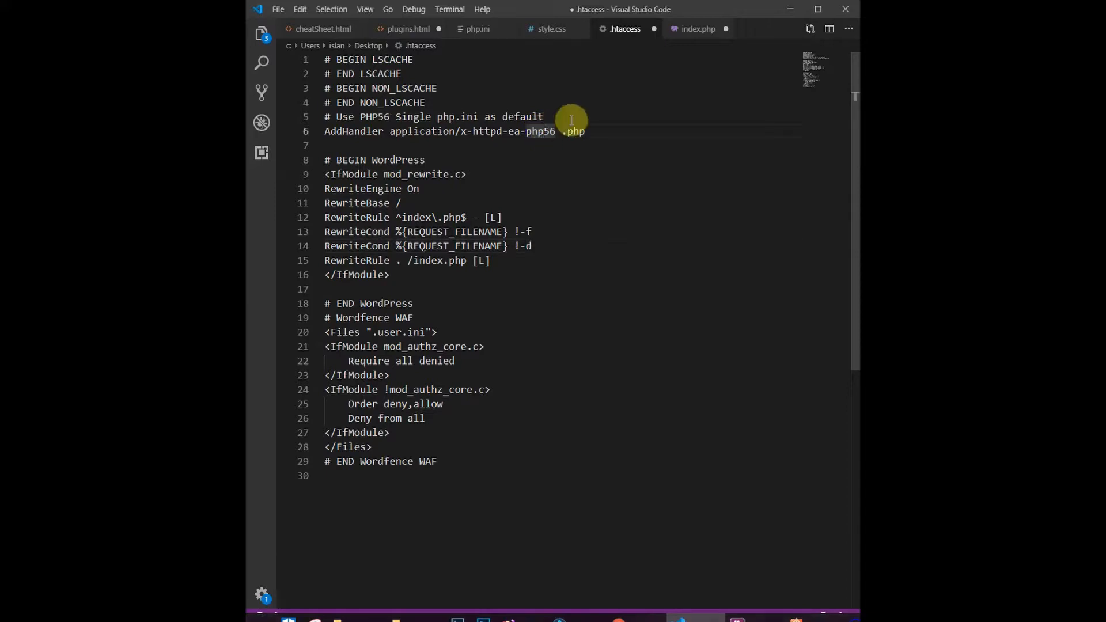
key(Delete)
key(Delete)
text(73)
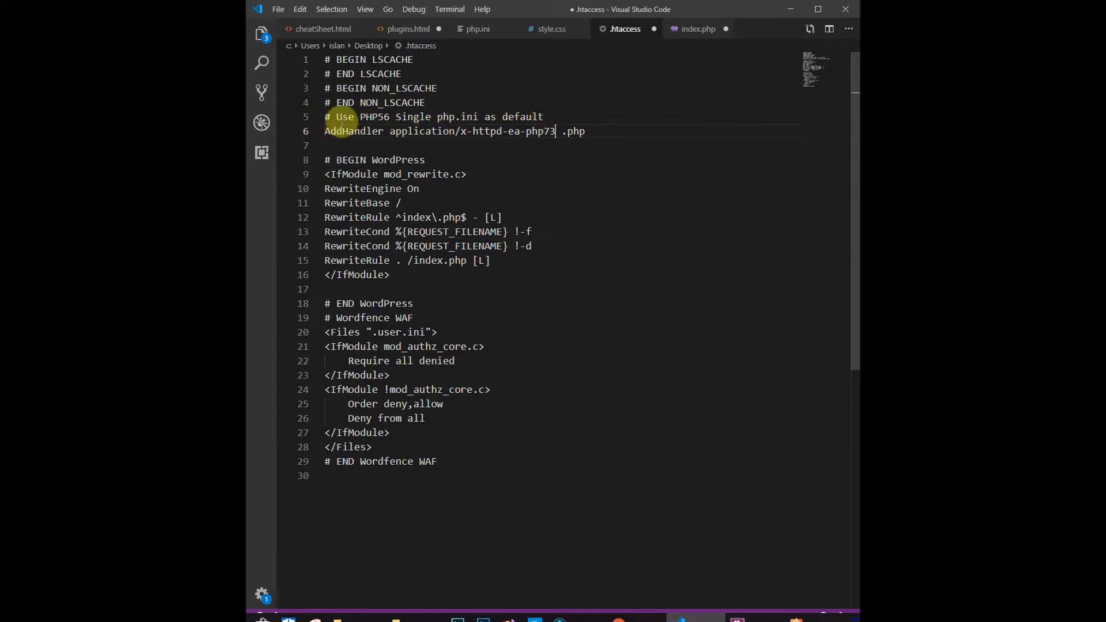
- Update the comment on line 5 to read PHP73 and save the .htaccess file
double_click(376, 117)
text(PHP7)
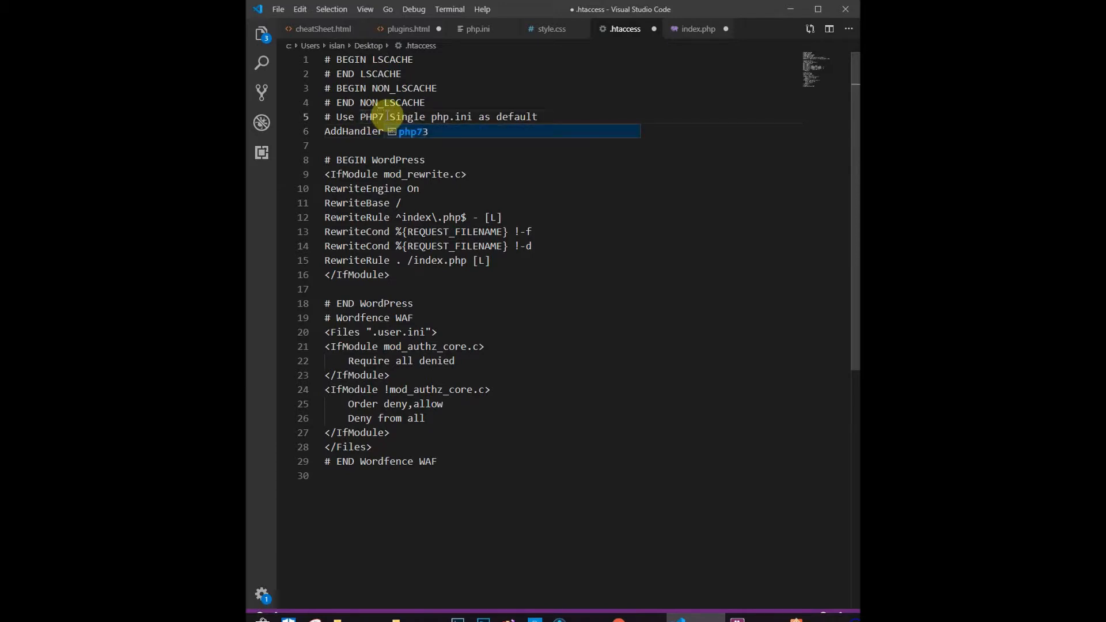
text(3)
click(649, 242)
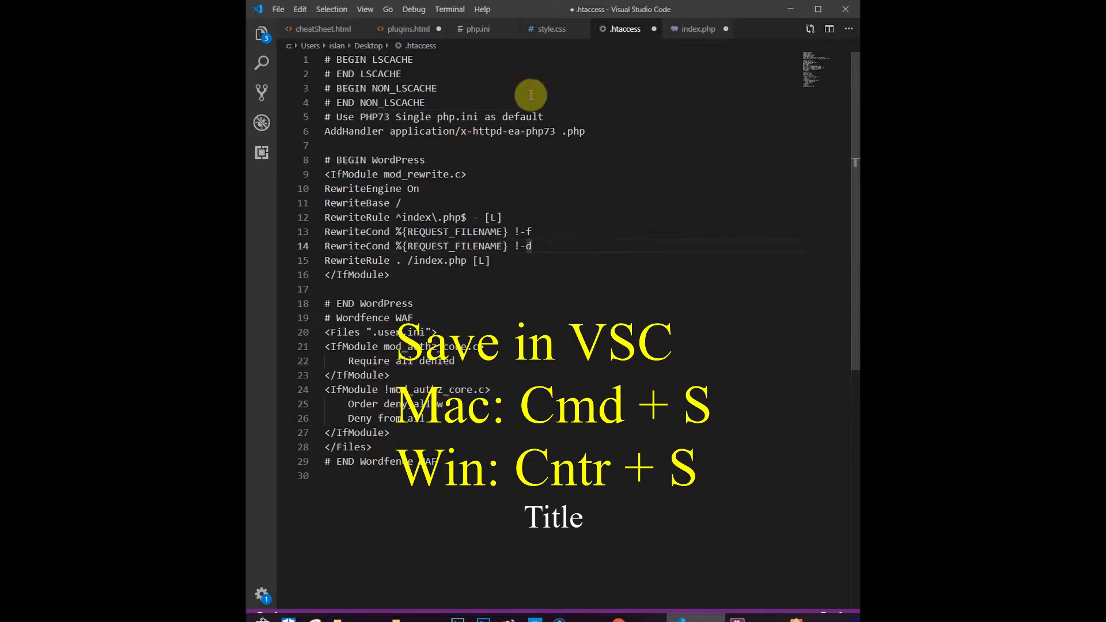
key(ctrl+s)
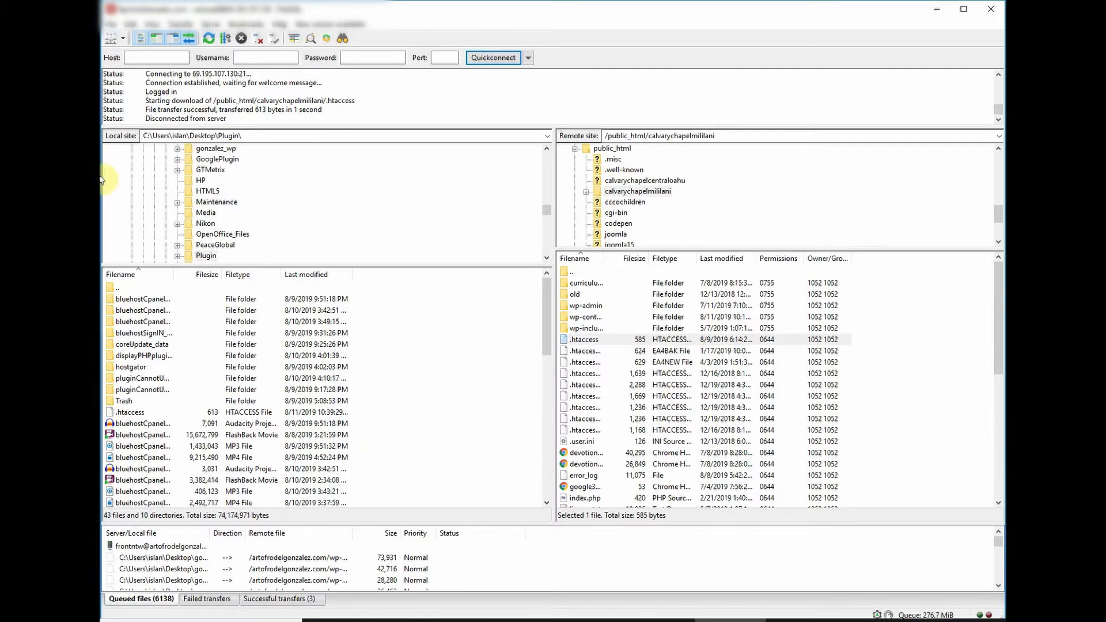
- Back in FileZilla, refresh the file listings and select the local .htaccess and the remote calvarychapelmililani folder
click(151, 25)
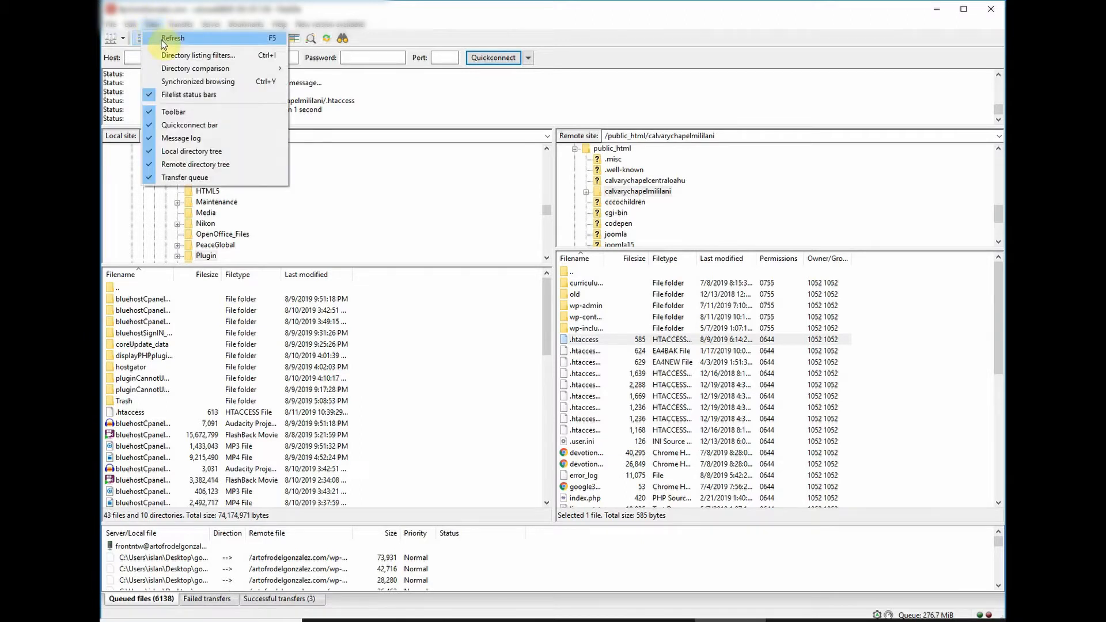
click(166, 43)
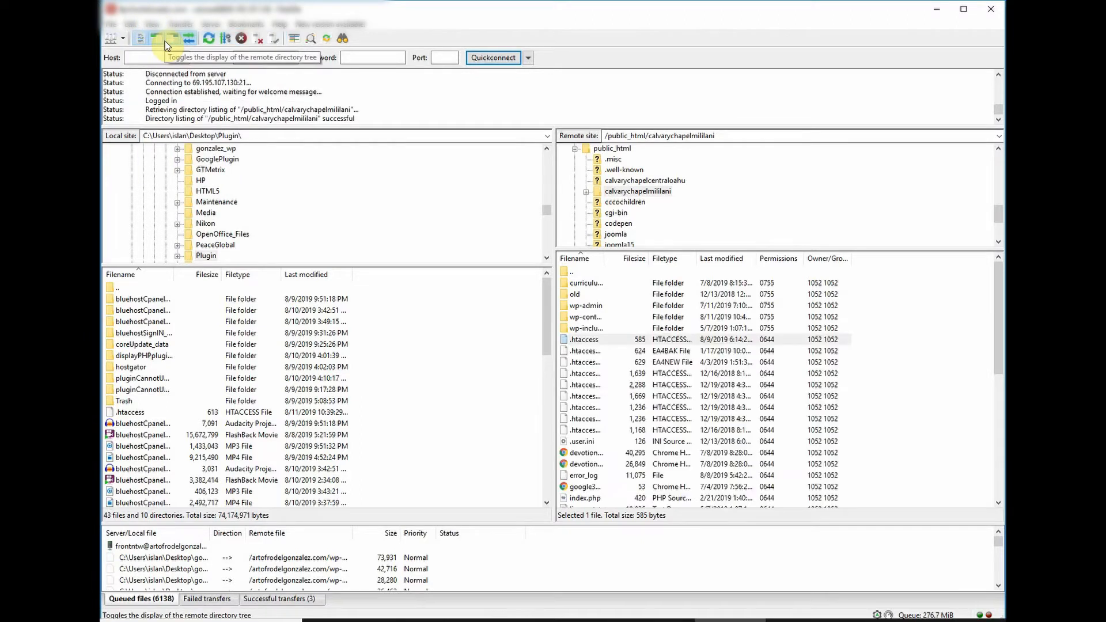
click(141, 412)
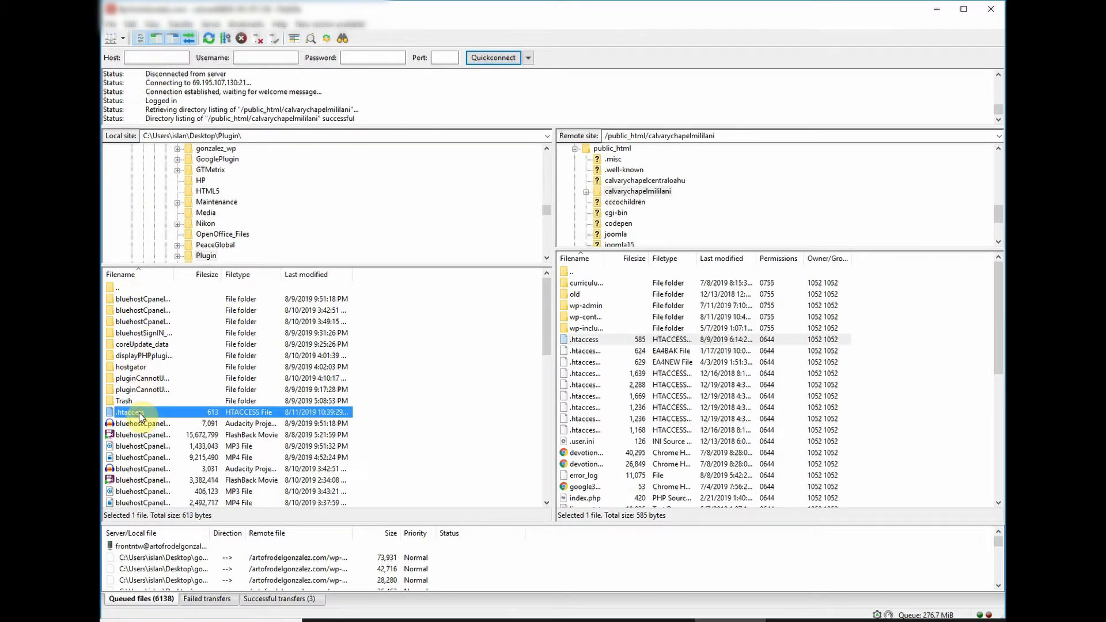
click(620, 191)
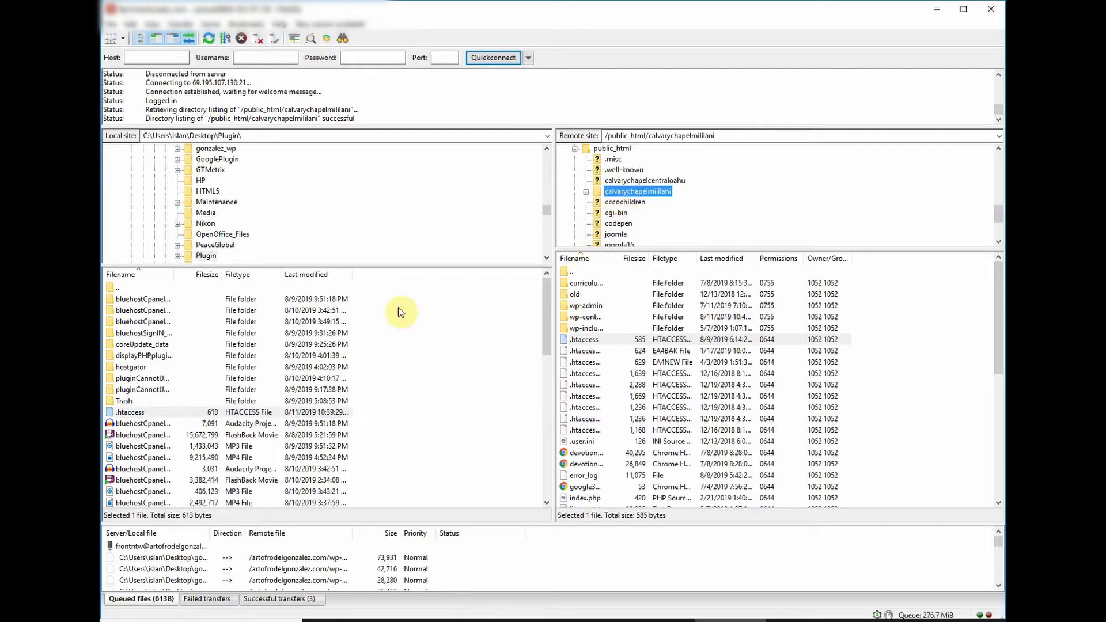
click(141, 413)
right_click(143, 415)
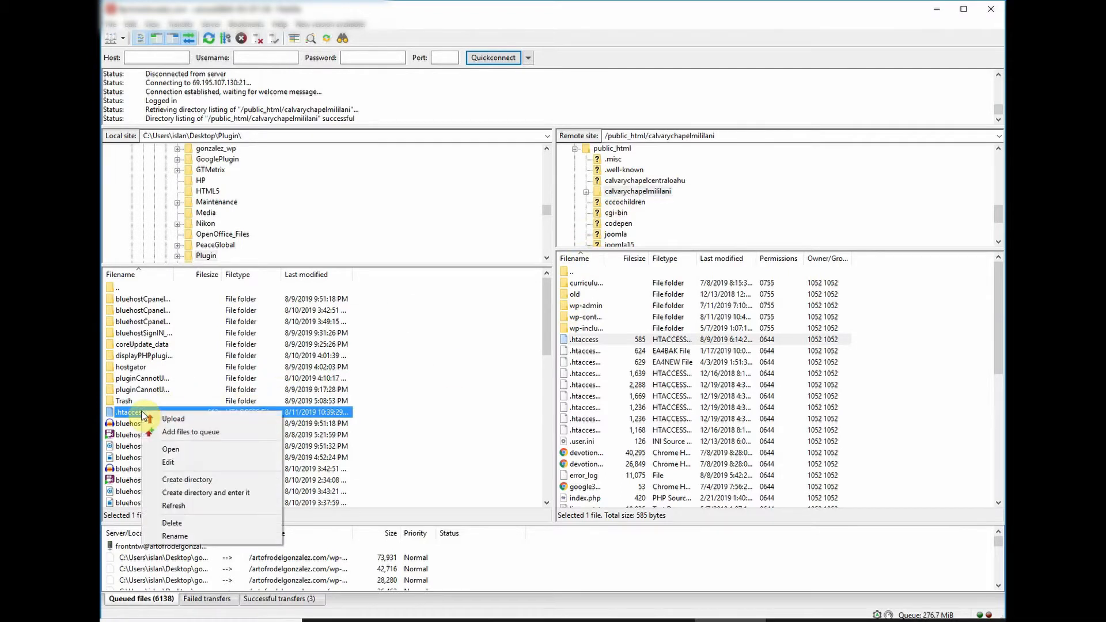
click(400, 398)
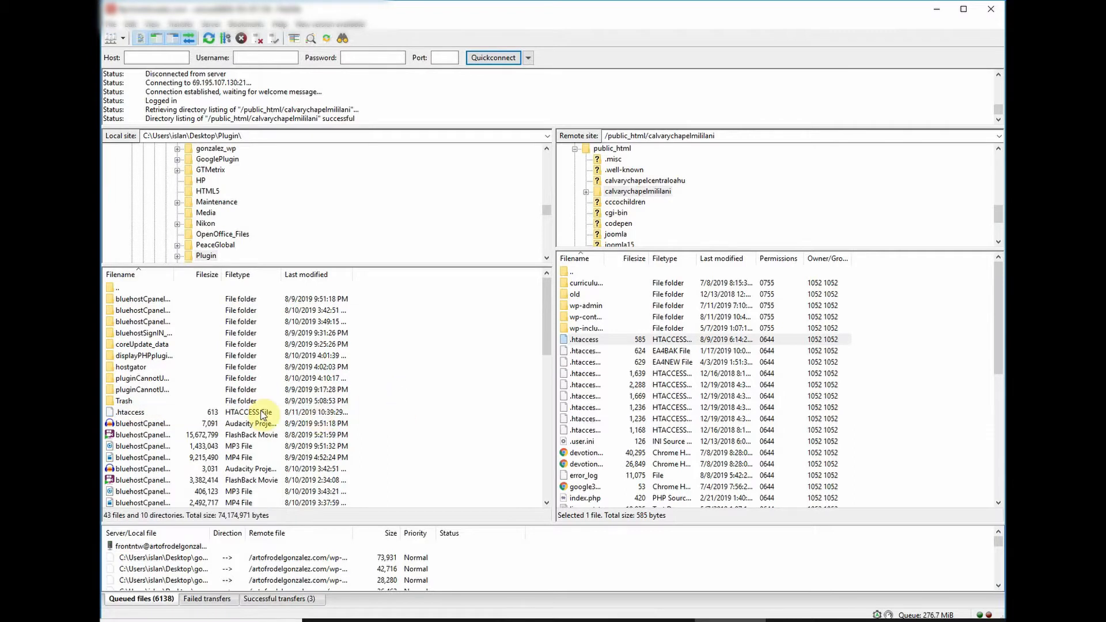
- Upload the edited .htaccess from the local Plugin folder to /public_html/calvarychapelmililani, overwriting the existing file, and select the remote copy
click(224, 413)
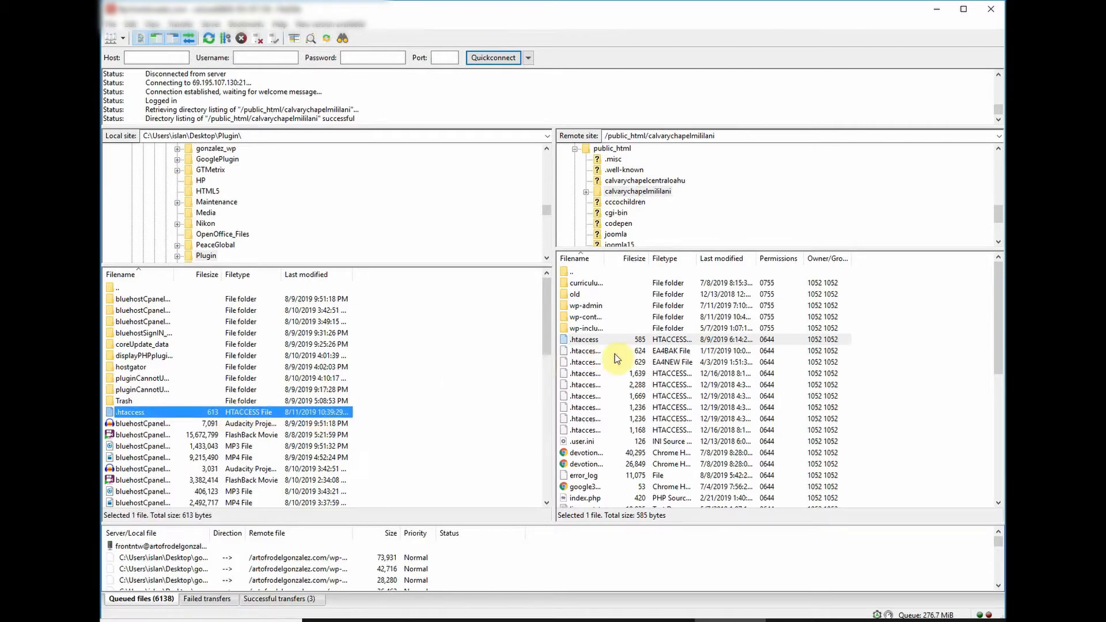
right_click(232, 414)
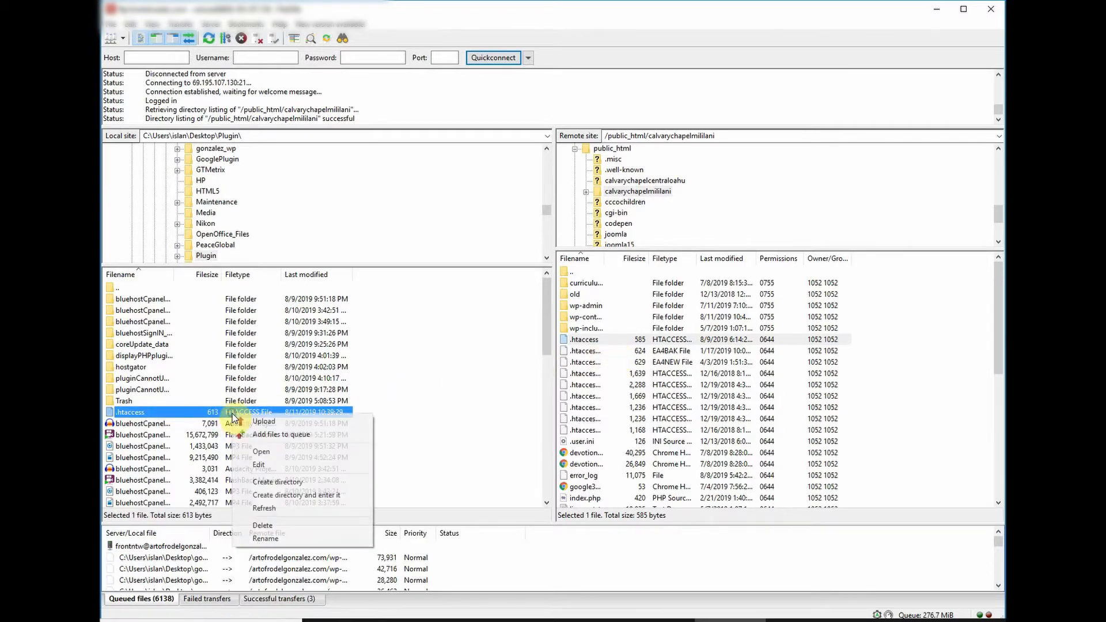
click(264, 421)
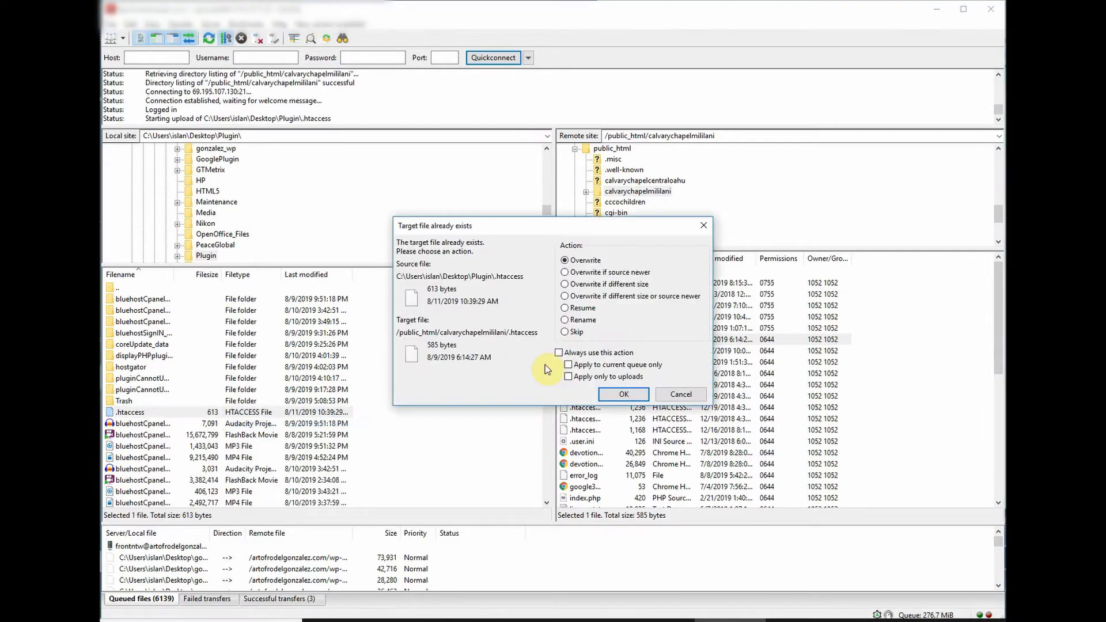
click(631, 395)
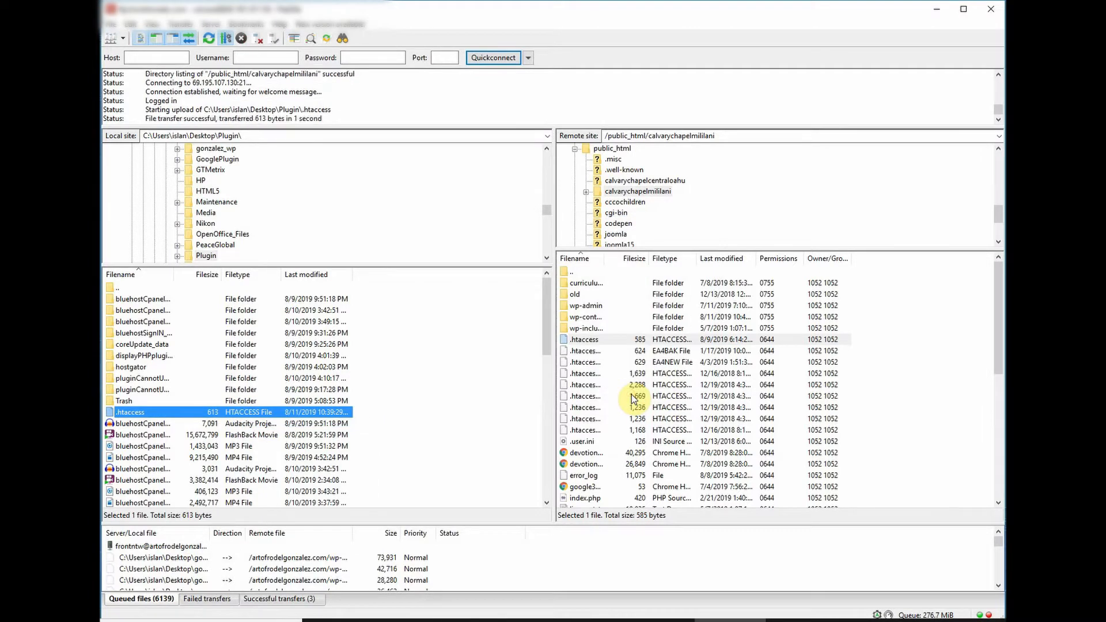
click(651, 340)
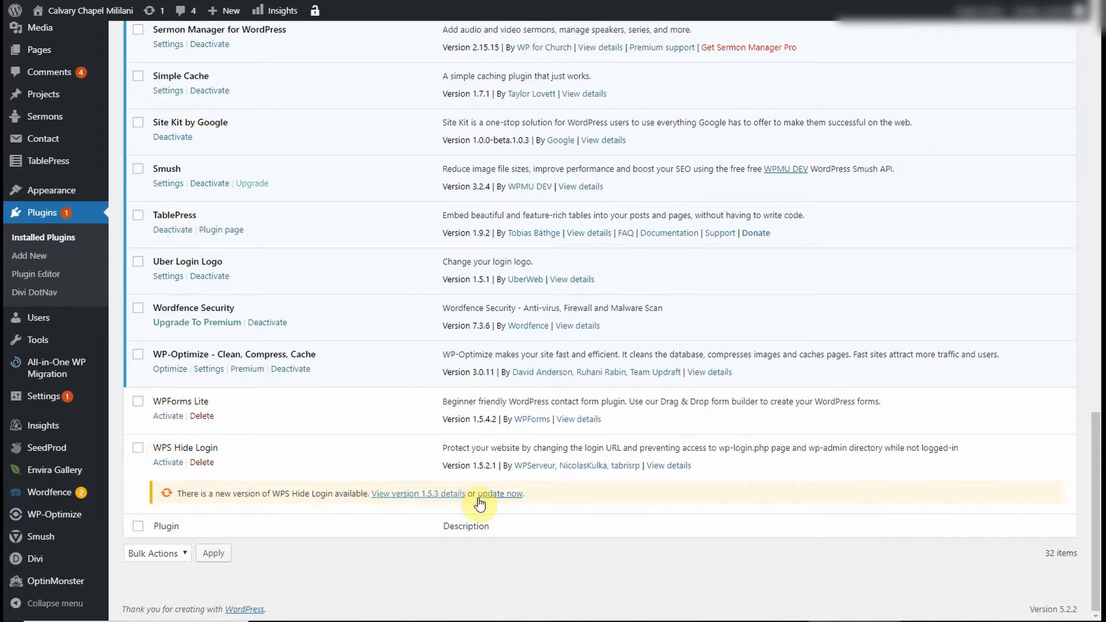
- In the Calvary Chapel Mililani WordPress admin, update the WPS Hide Login plugin and check the PHP version on the dashboard
click(505, 497)
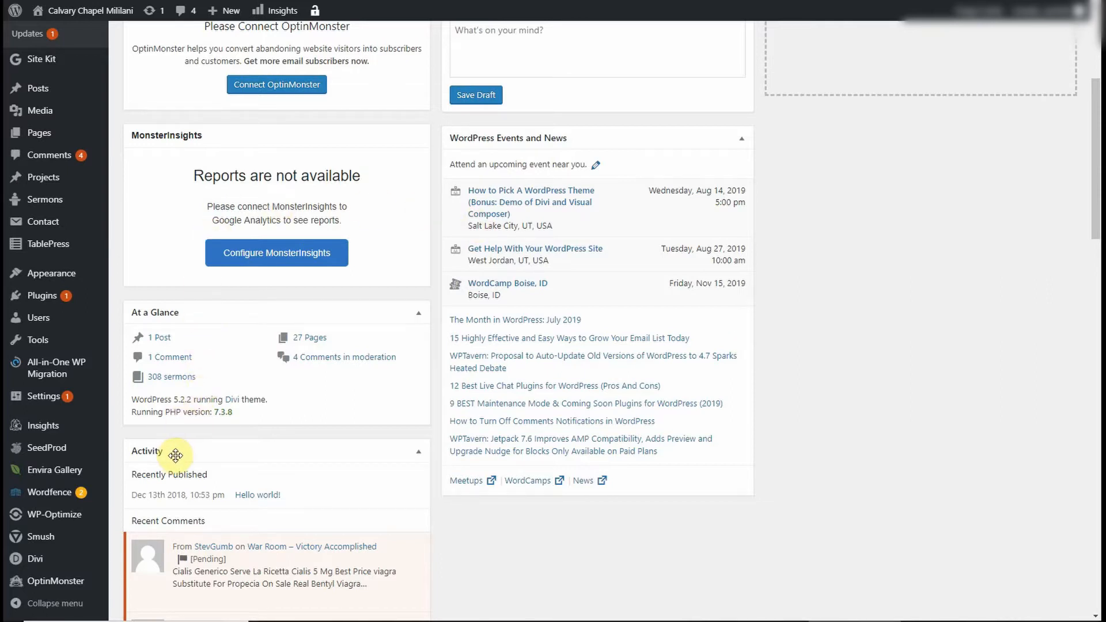
drag(239, 397, 247, 419)
click(245, 419)
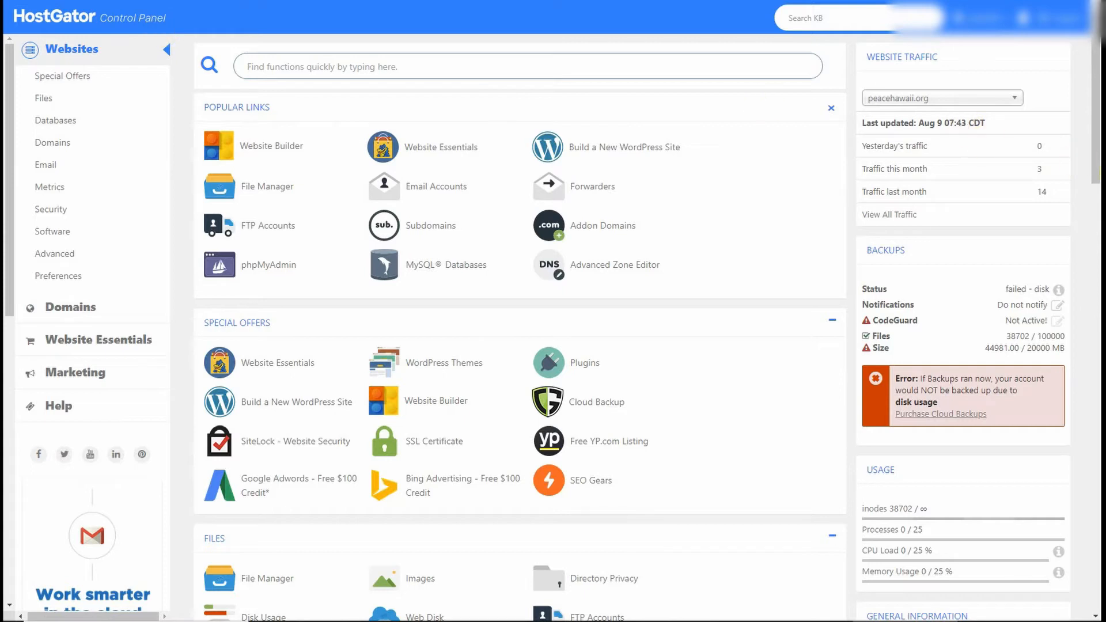
- In the HostGator control panel, open the PHP Selector and update the handler for the .php file extension to PHP 7.1
drag(1094, 178, 1092, 340)
drag(1090, 352, 1071, 554)
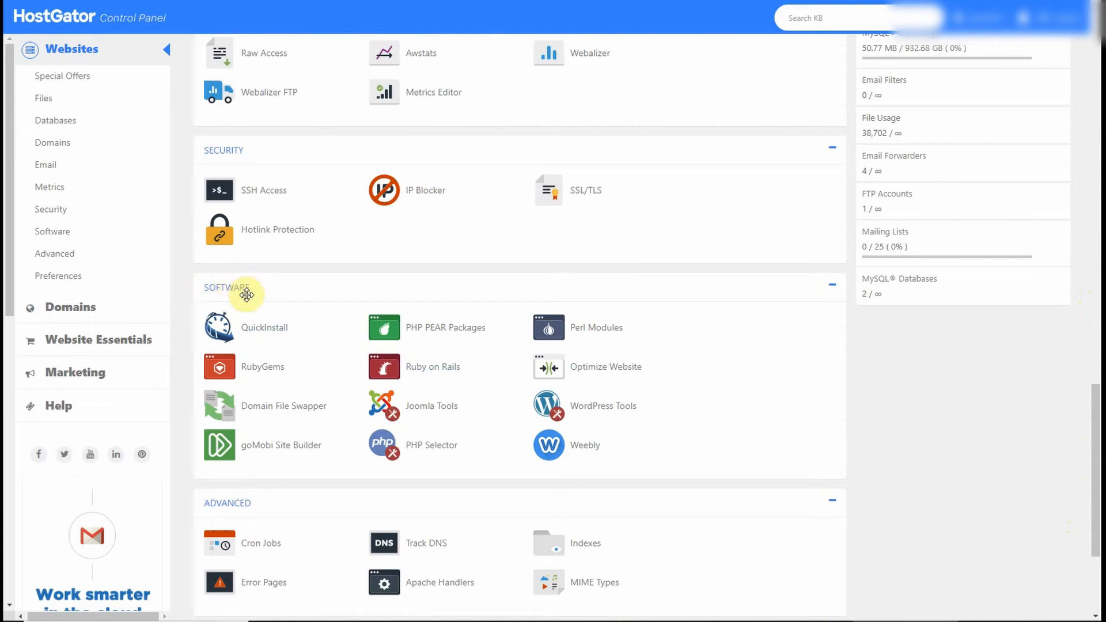
click(426, 453)
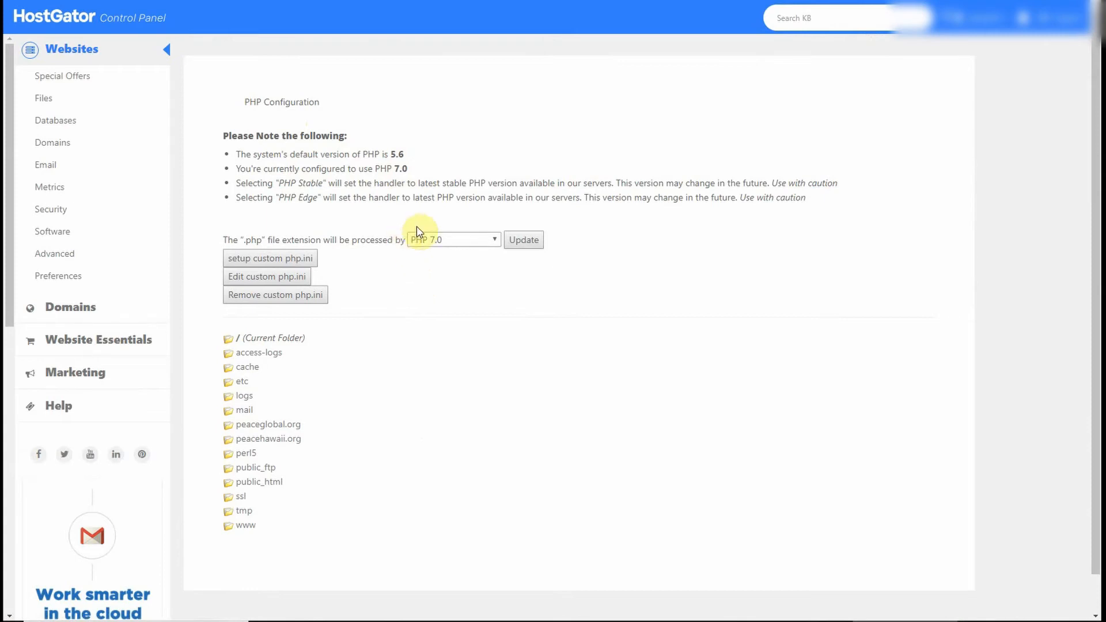
click(493, 240)
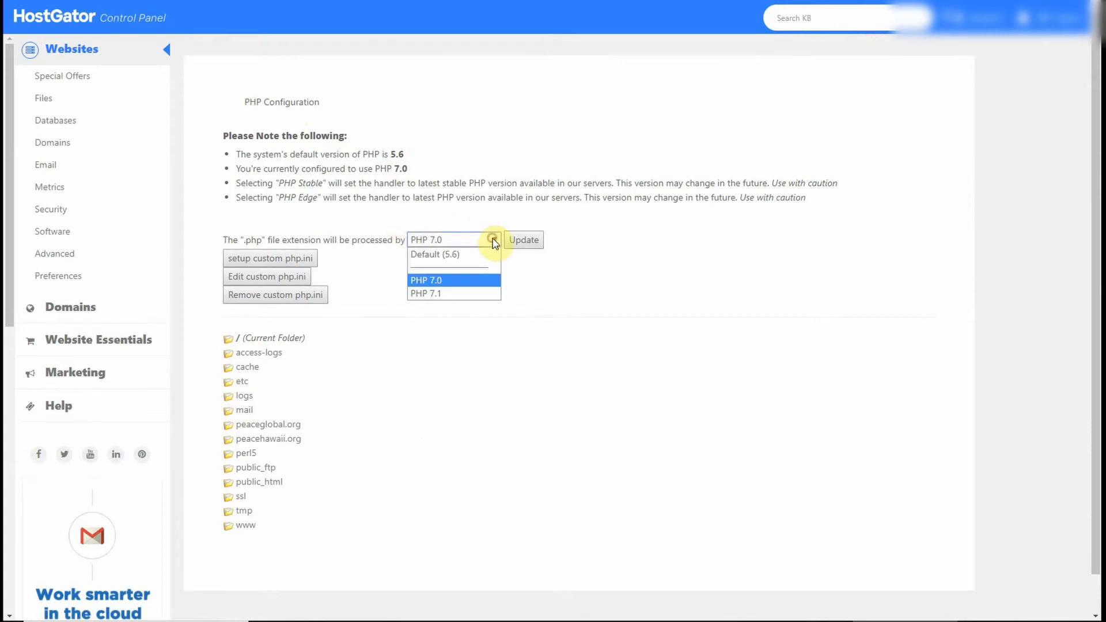
click(440, 293)
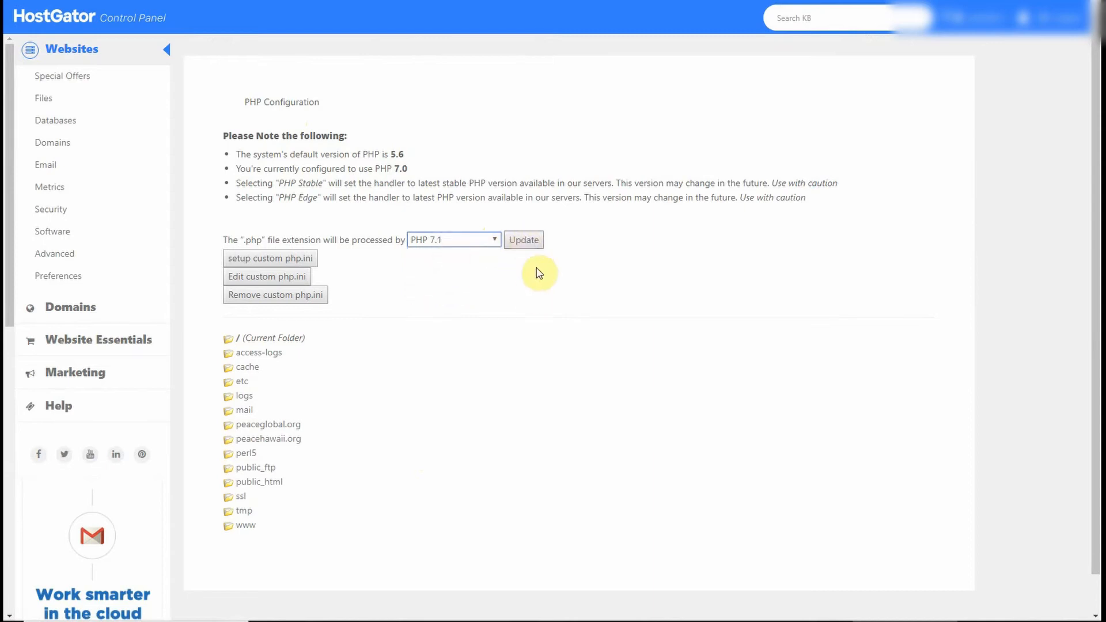
click(518, 245)
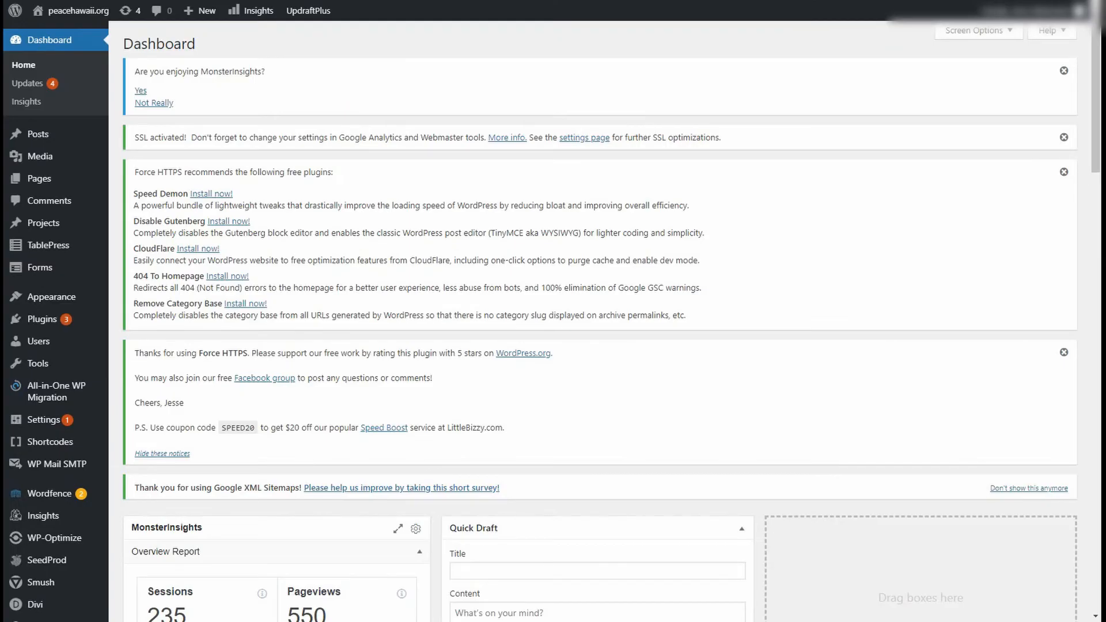
- Check the PHP version on the peacehawaii.org WordPress dashboard and look through the site's installed plugins
drag(1093, 164, 1090, 354)
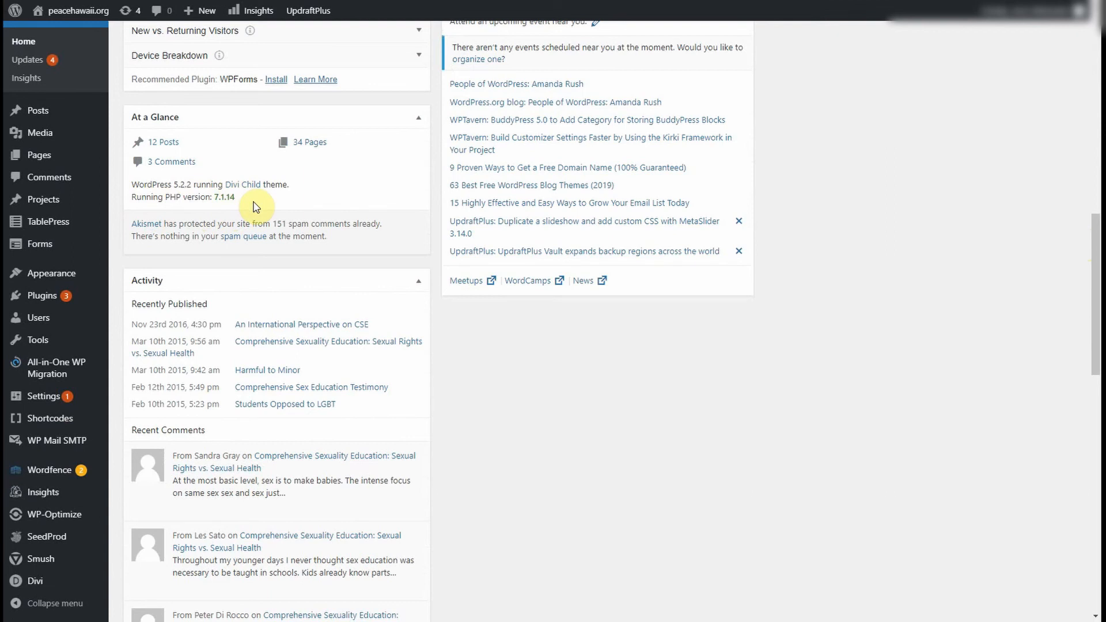
click(46, 297)
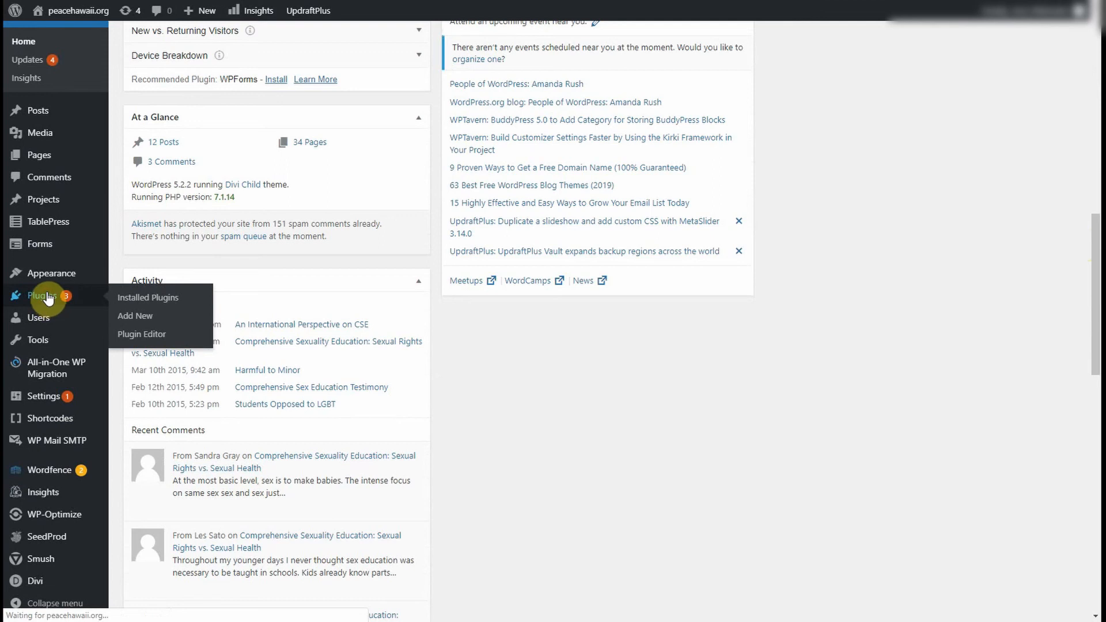
scroll(247, 278, down, 3)
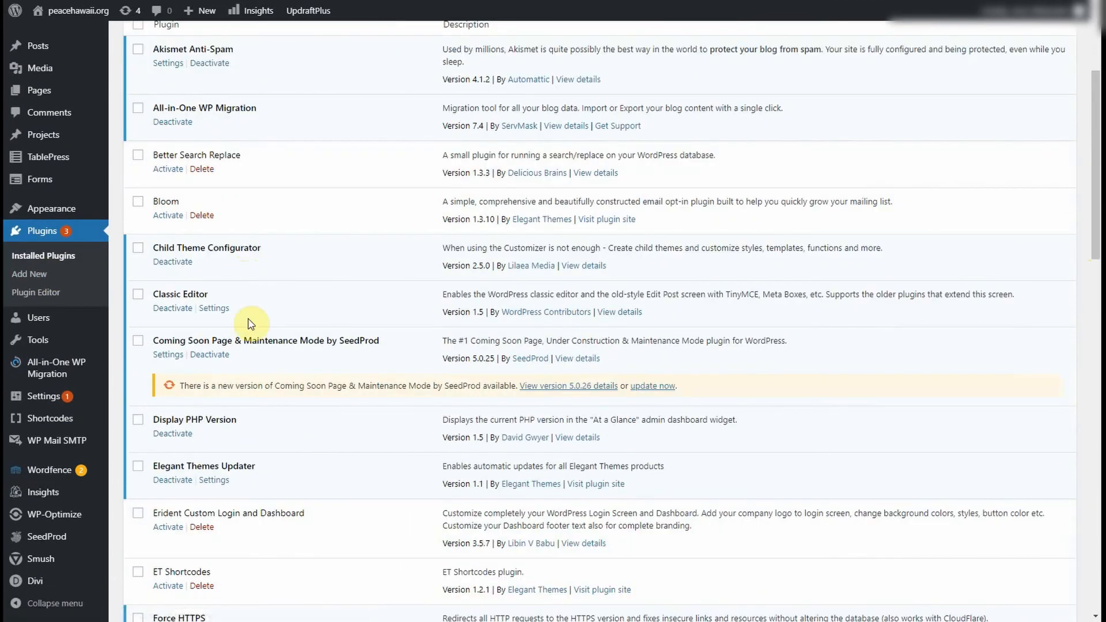